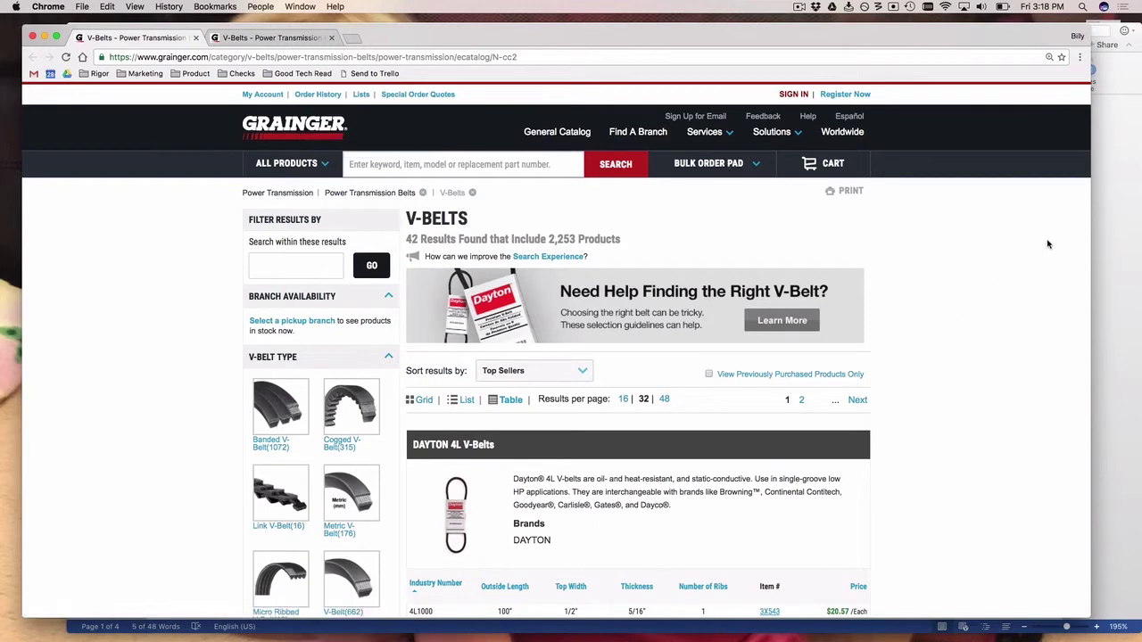
Step: Scroll the Grainger results past the DAYTON 4L V-belt table to the DAYTON A V-Belts section
{"action": "scroll", "coordinate": [888, 243], "scroll_direction": "down", "scroll_amount": 1}
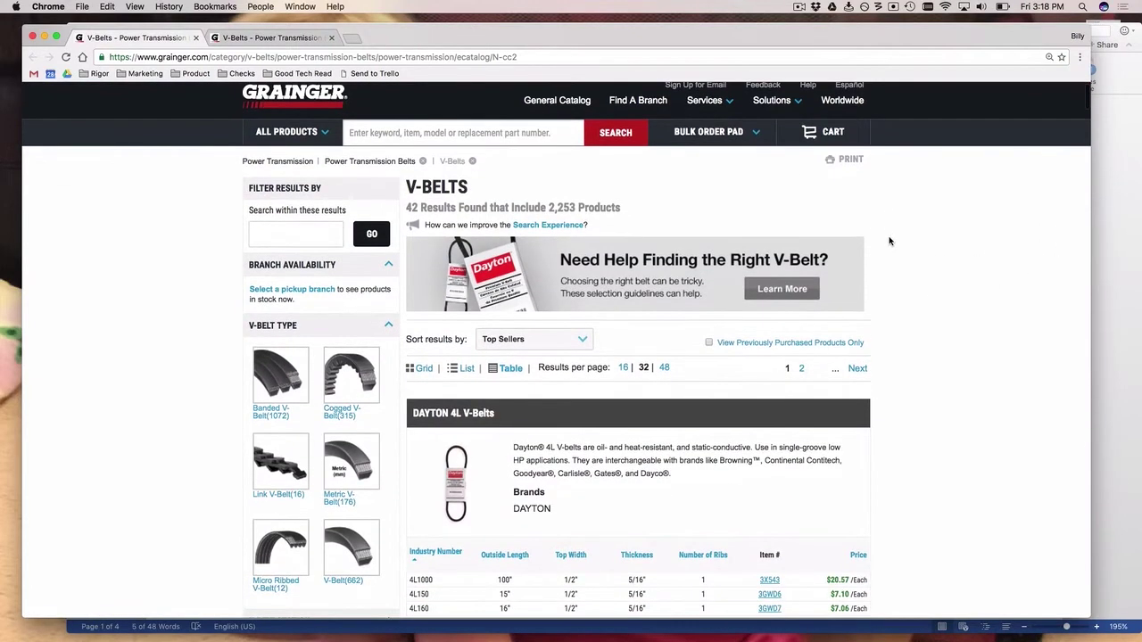
{"action": "scroll", "coordinate": [889, 241], "scroll_direction": "down", "scroll_amount": 4}
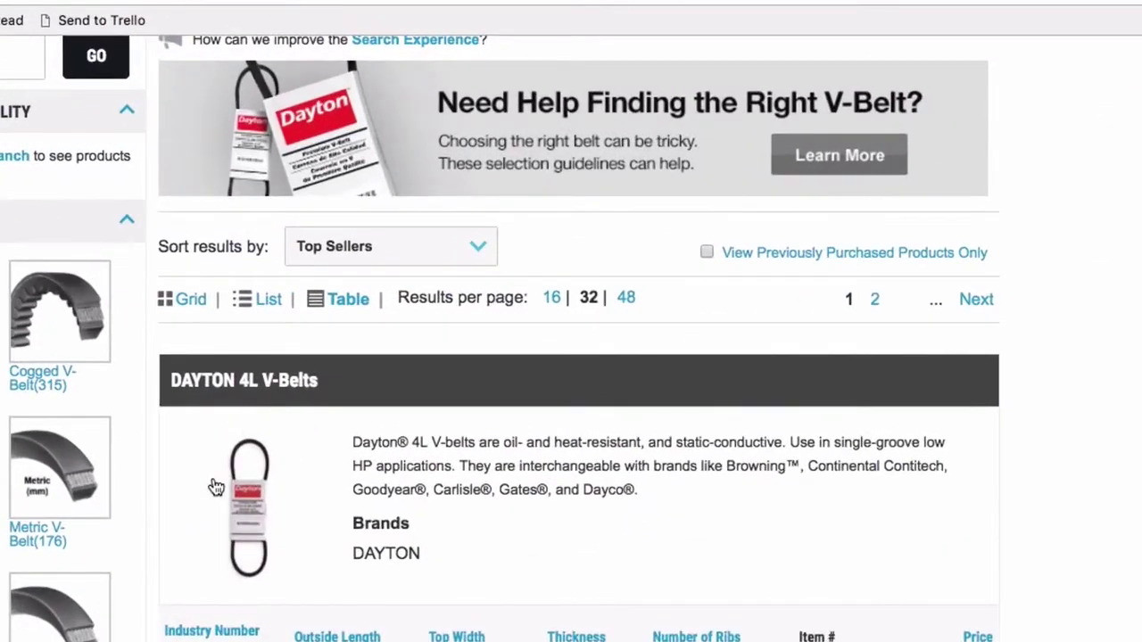
{"action": "scroll", "coordinate": [436, 330], "scroll_direction": "down", "scroll_amount": 5}
{"action": "scroll", "coordinate": [216, 487], "scroll_direction": "down", "scroll_amount": 4}
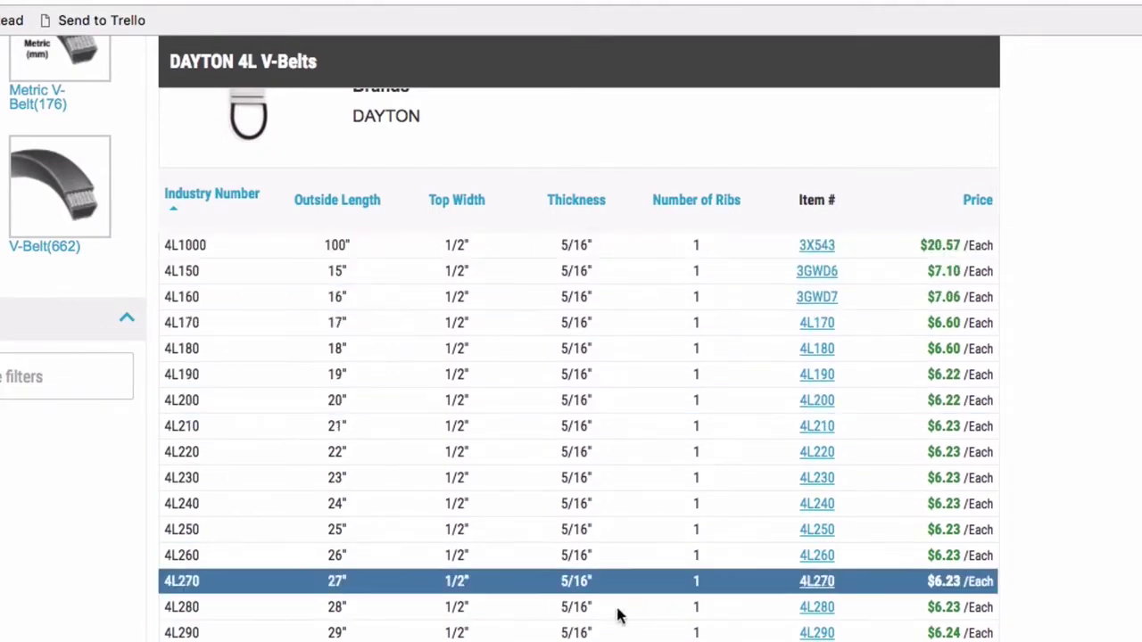
{"action": "scroll", "coordinate": [1139, 571], "scroll_direction": "down", "scroll_amount": 5}
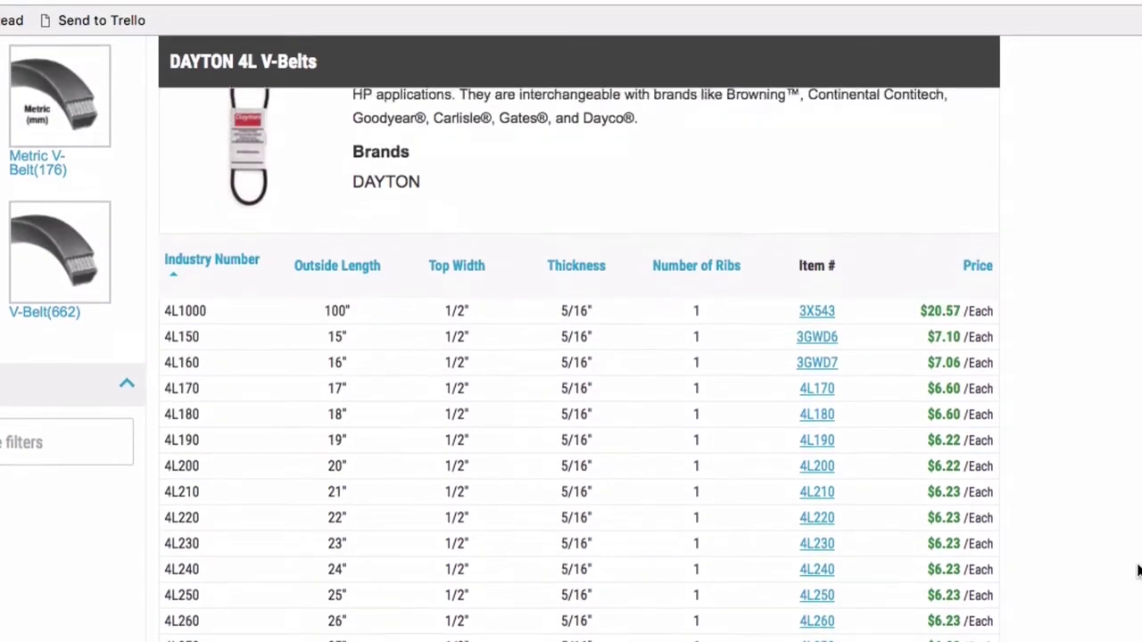
{"action": "scroll", "coordinate": [1139, 571], "scroll_direction": "down", "scroll_amount": 10}
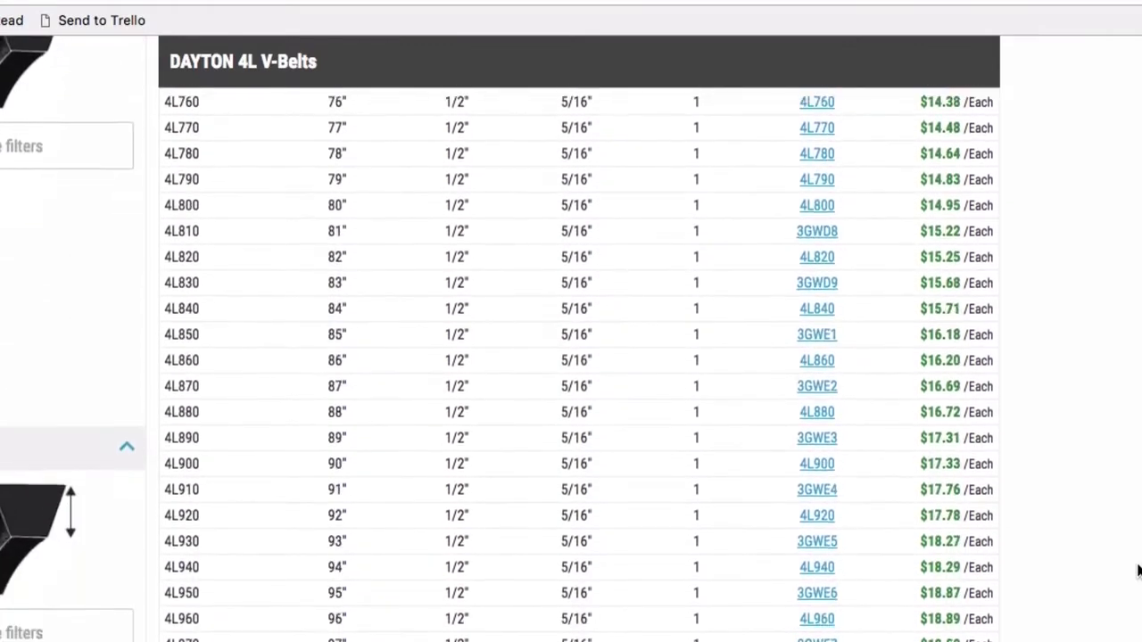
{"action": "scroll", "coordinate": [1138, 571], "scroll_direction": "down", "scroll_amount": 8}
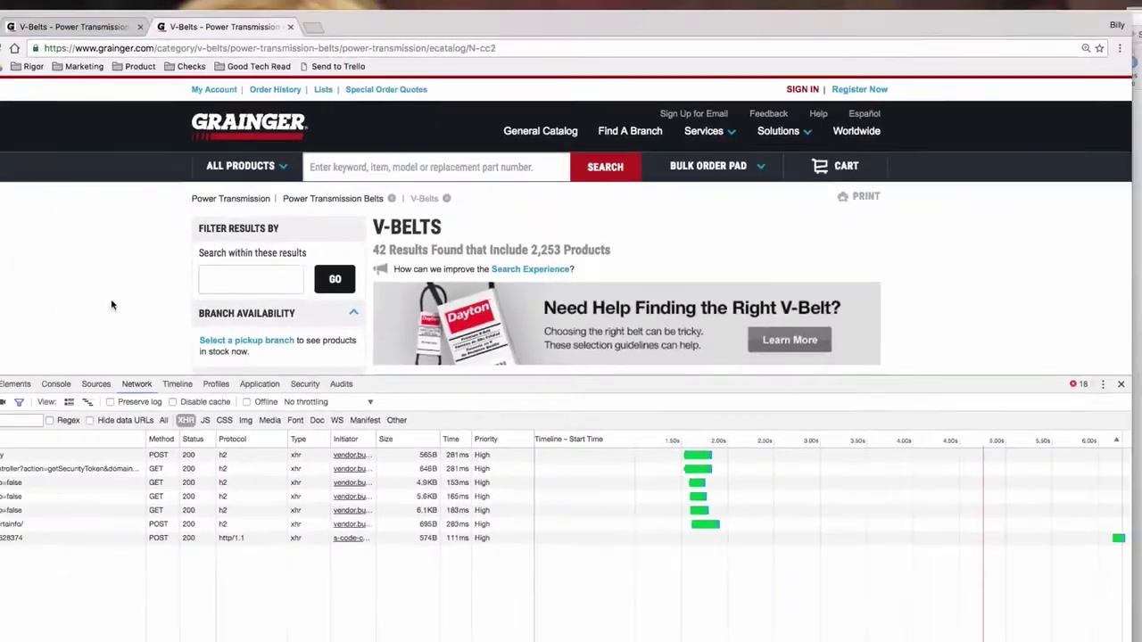
Step: Inspect the first N-cc2 XHR request's response headers and JSON response, then close its details pane
{"action": "scroll", "coordinate": [133, 266], "scroll_direction": "down", "scroll_amount": 2}
{"action": "scroll", "coordinate": [133, 265], "scroll_direction": "down", "scroll_amount": 5}
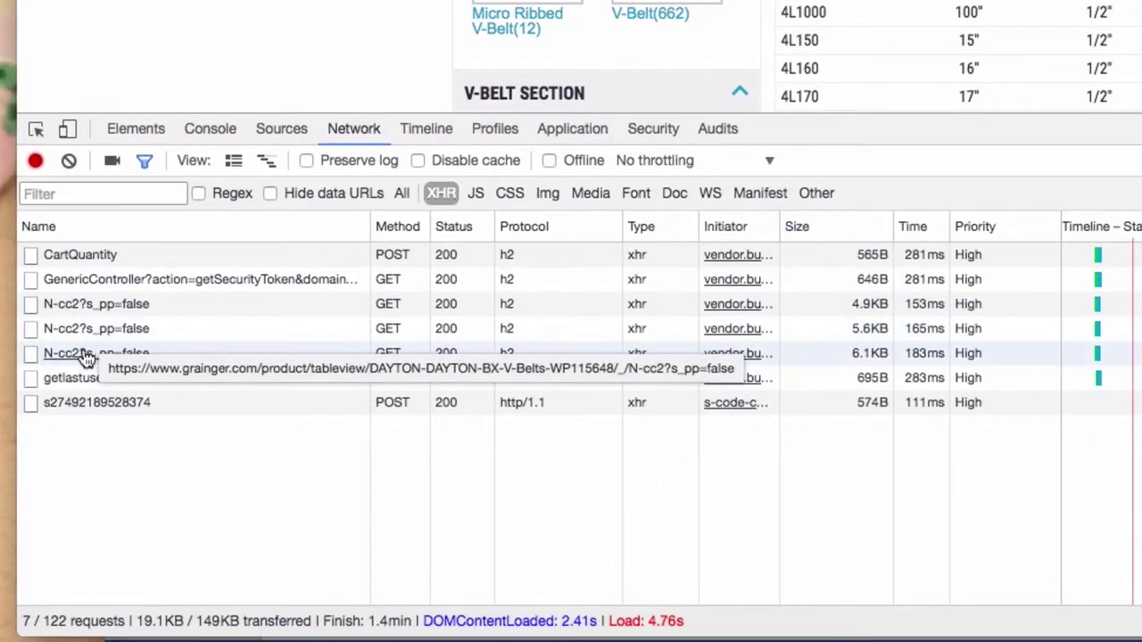
{"action": "left_click", "coordinate": [89, 309]}
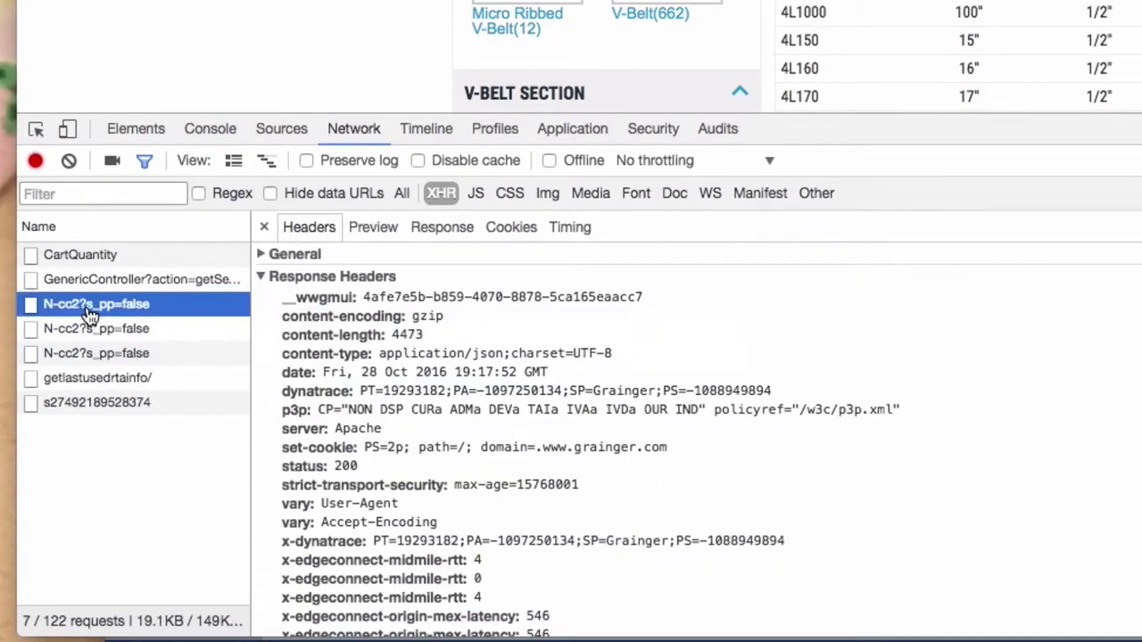
{"action": "left_click", "coordinate": [437, 230]}
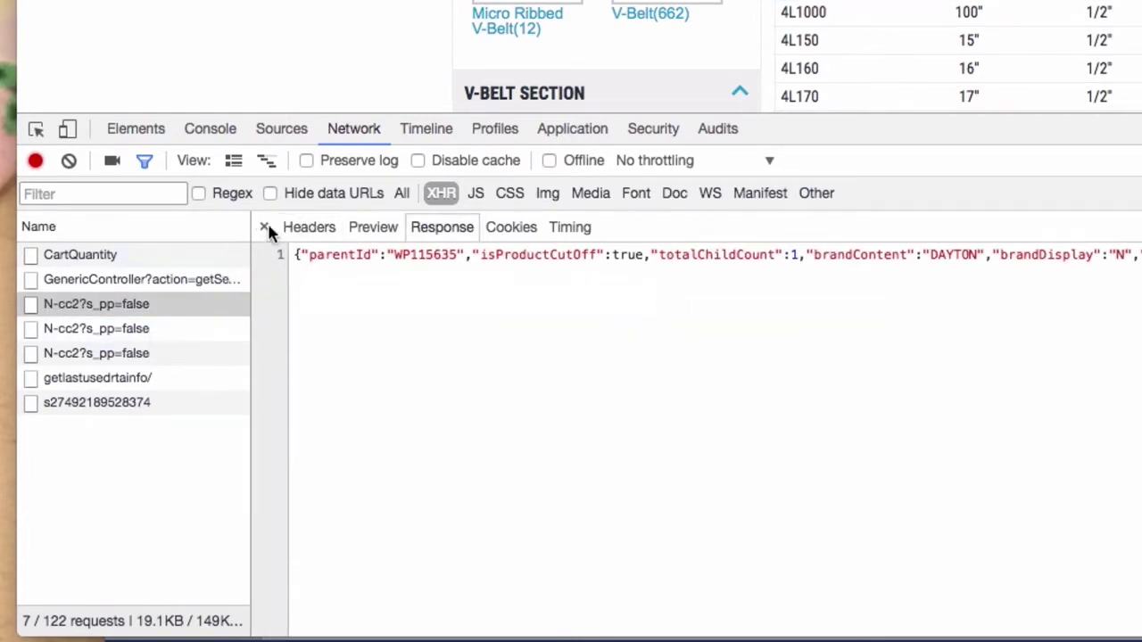
{"action": "left_click", "coordinate": [303, 227]}
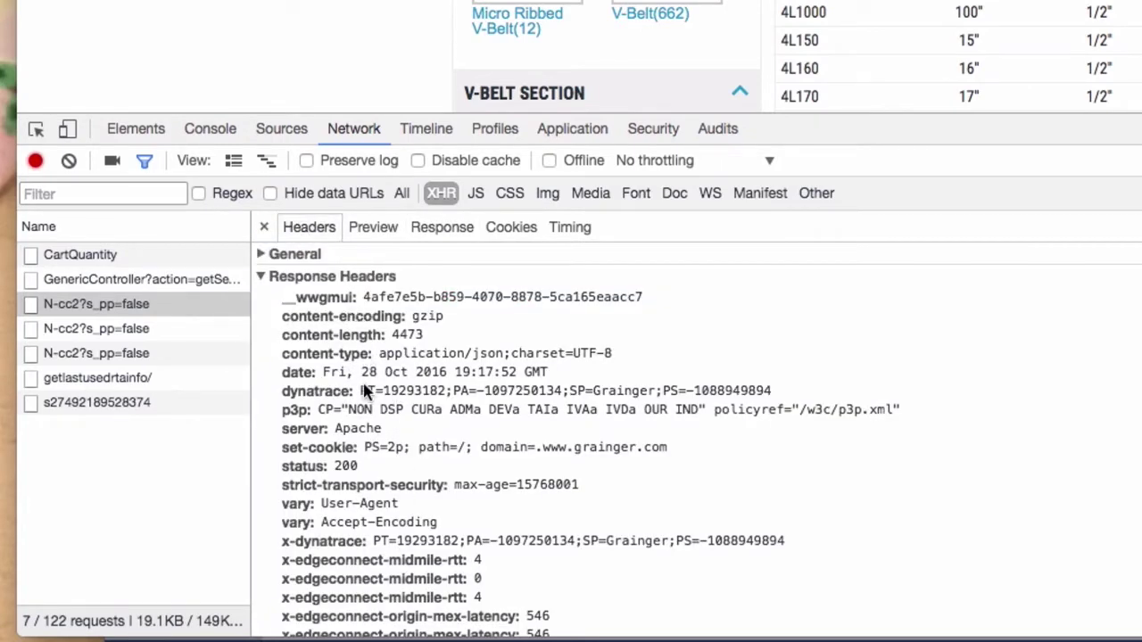
{"action": "left_click", "coordinate": [264, 227]}
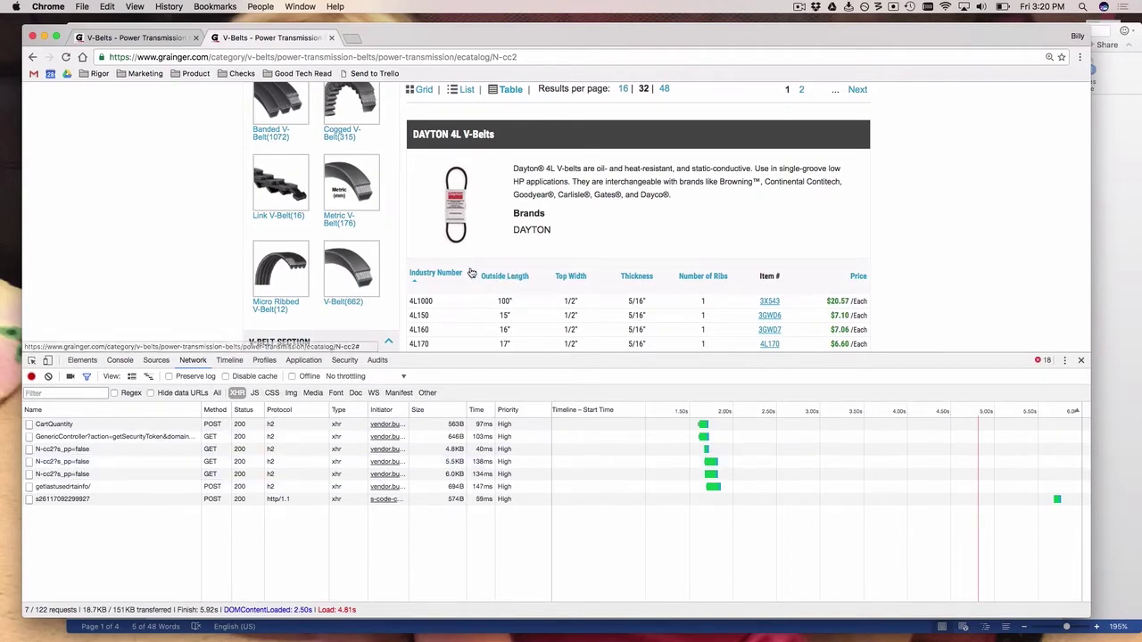
Step: Sort the 4L table by Industry Number descending, ascending, descending and ascending again, logging sortKey requests
{"action": "left_click", "coordinate": [434, 275]}
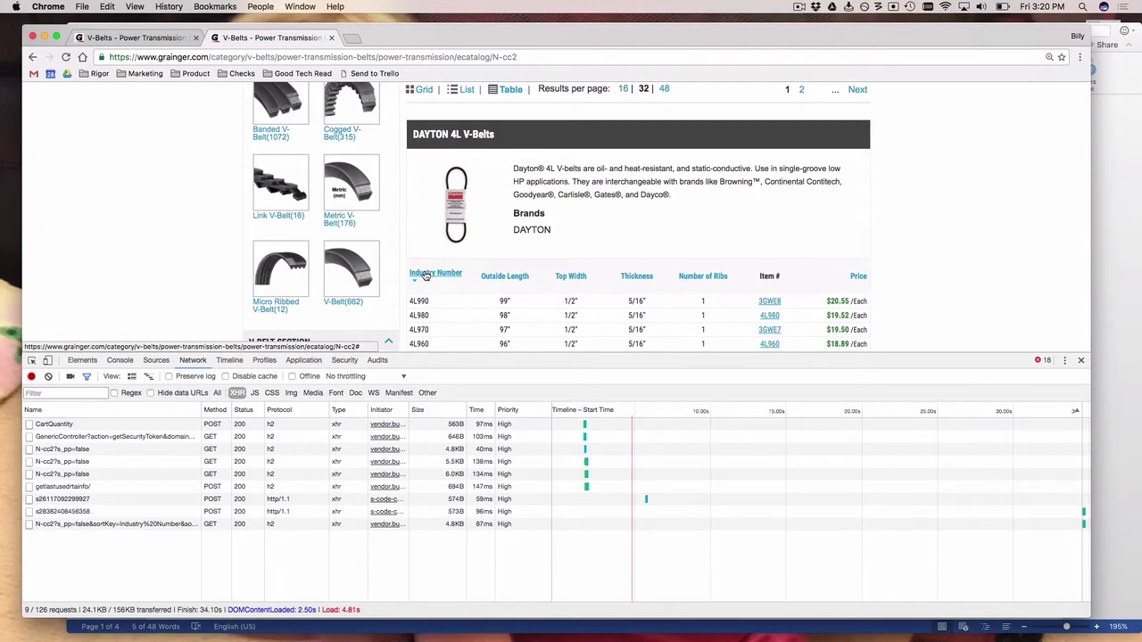
{"action": "left_click", "coordinate": [426, 276]}
{"action": "left_click", "coordinate": [426, 276]}
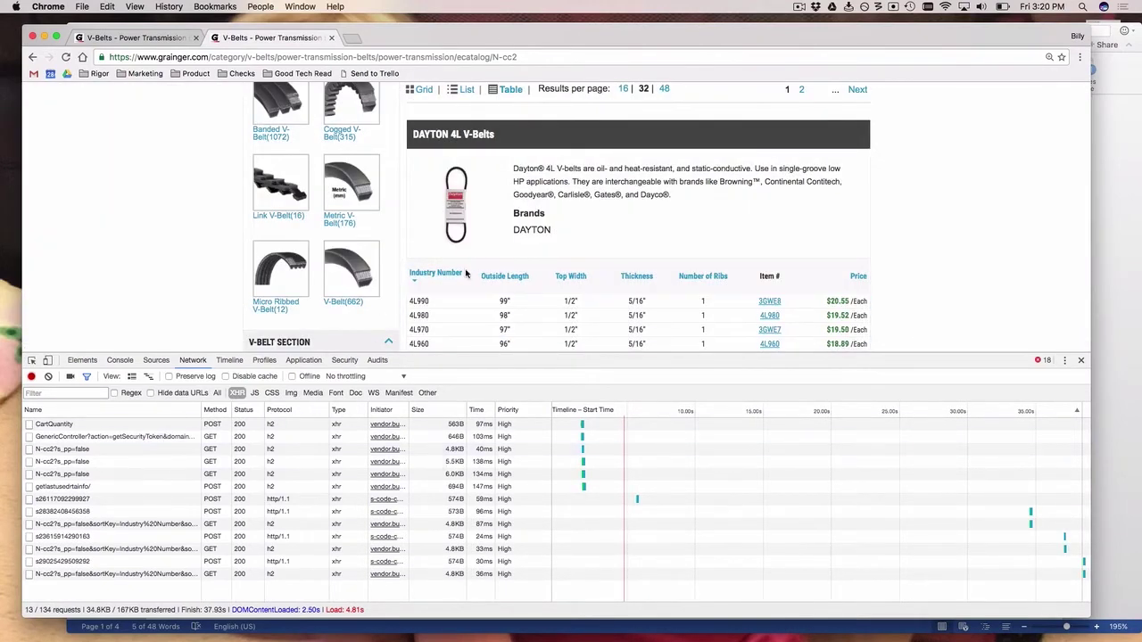
{"action": "left_click", "coordinate": [449, 272]}
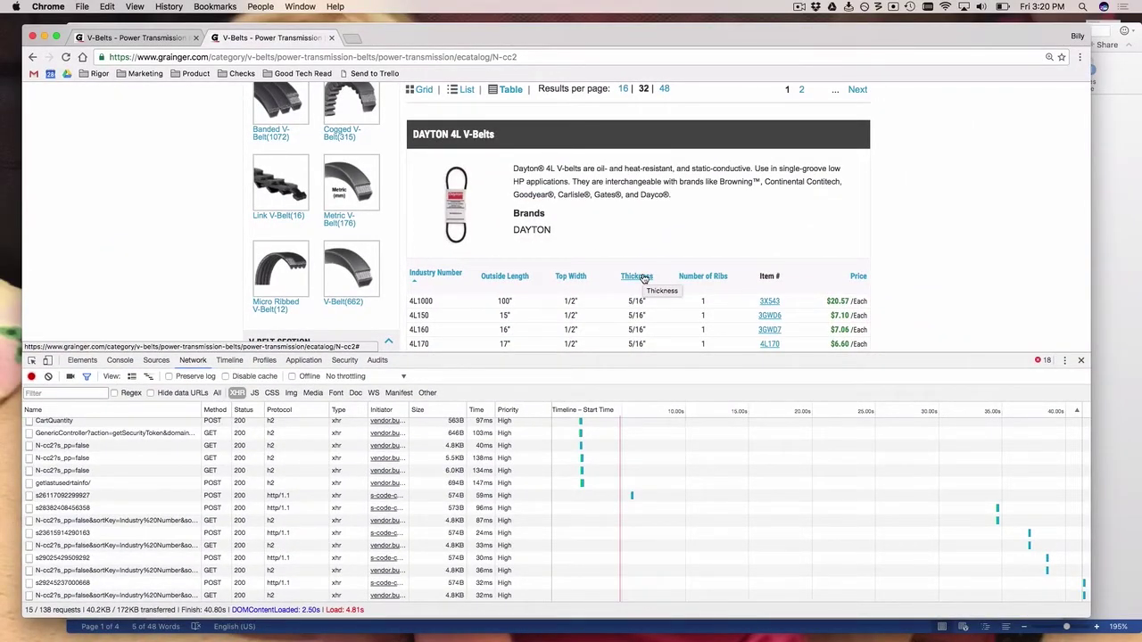
{"action": "key", "text": "super+Tab"}
{"action": "key", "text": "super+Tab"}
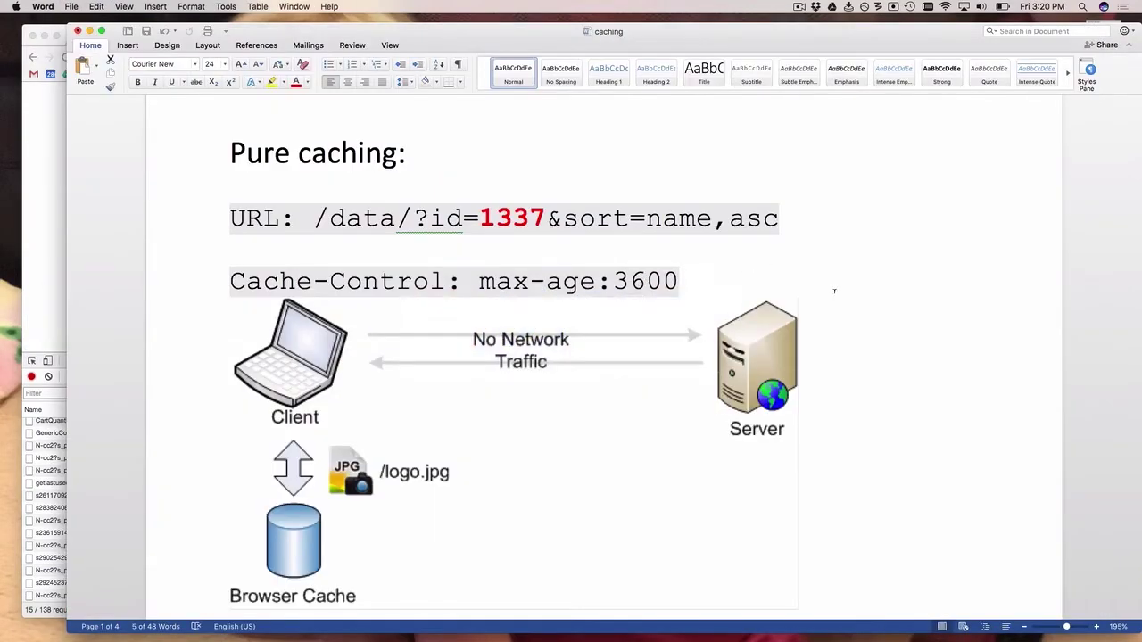
{"action": "key", "text": "super+Tab"}
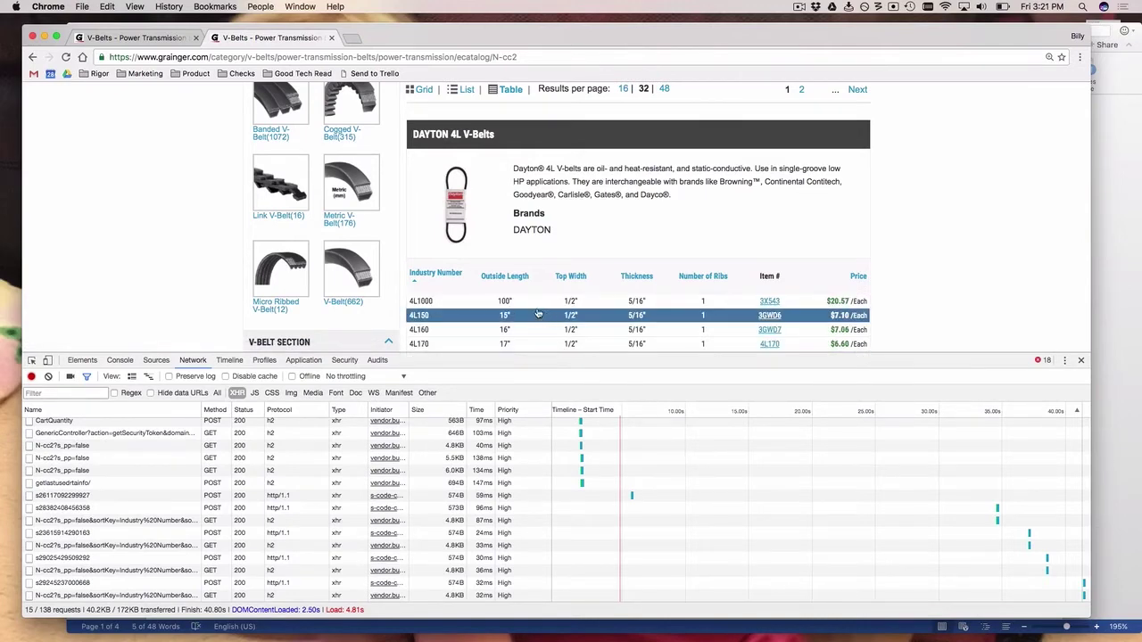
Step: Switch to Word's caching notes, showing the Pure caching page's Cache-Control: max-age:3600 example
{"action": "key", "text": "super+Tab"}
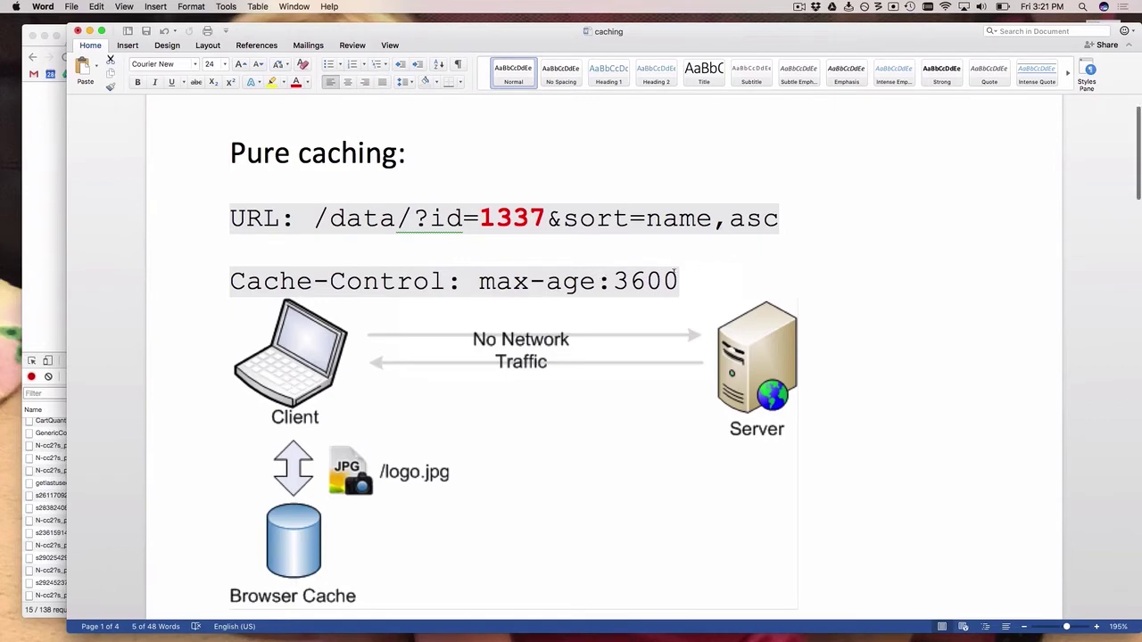
Step: Scroll to the Conditional Requests page and select the Last-Modified date through the diagram
{"action": "scroll", "coordinate": [675, 275], "scroll_direction": "down", "scroll_amount": 1}
{"action": "scroll", "coordinate": [674, 275], "scroll_direction": "down", "scroll_amount": 4}
{"action": "scroll", "coordinate": [674, 275], "scroll_direction": "down", "scroll_amount": 18}
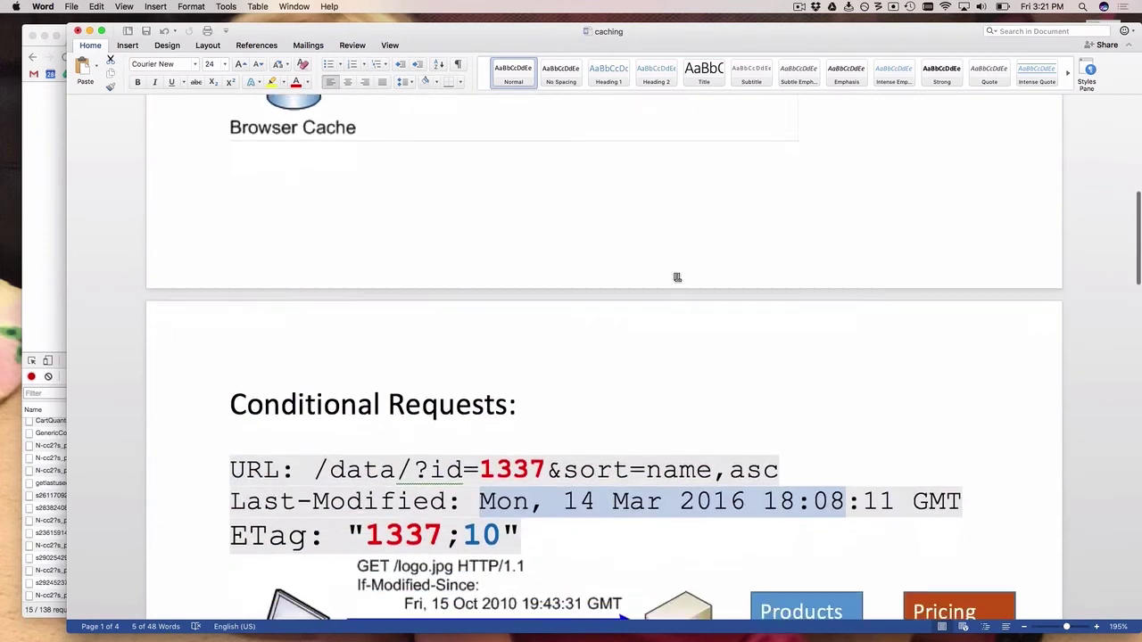
{"action": "scroll", "coordinate": [676, 277], "scroll_direction": "down", "scroll_amount": 14}
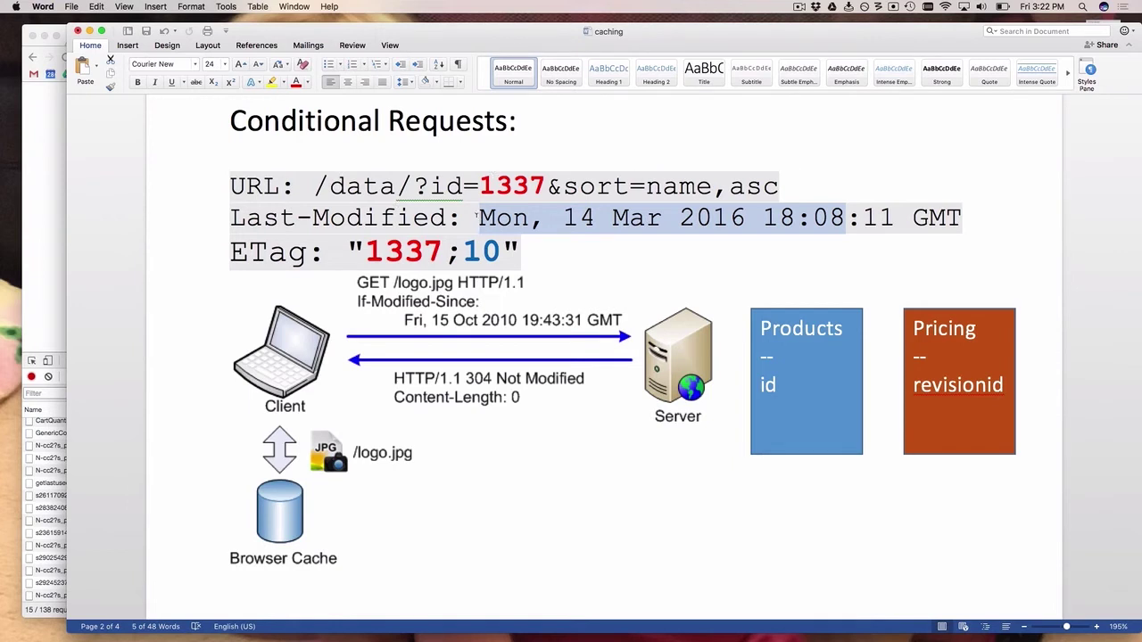
{"action": "left_click_drag", "start_coordinate": [476, 217], "coordinate": [880, 222]}
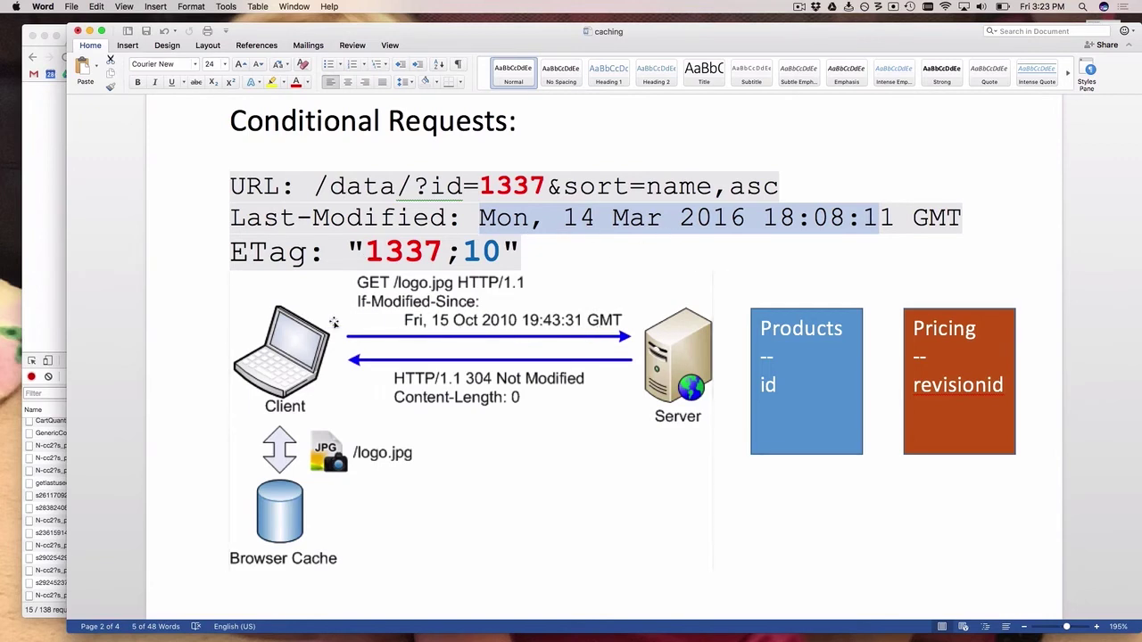
{"action": "double_click", "coordinate": [358, 218]}
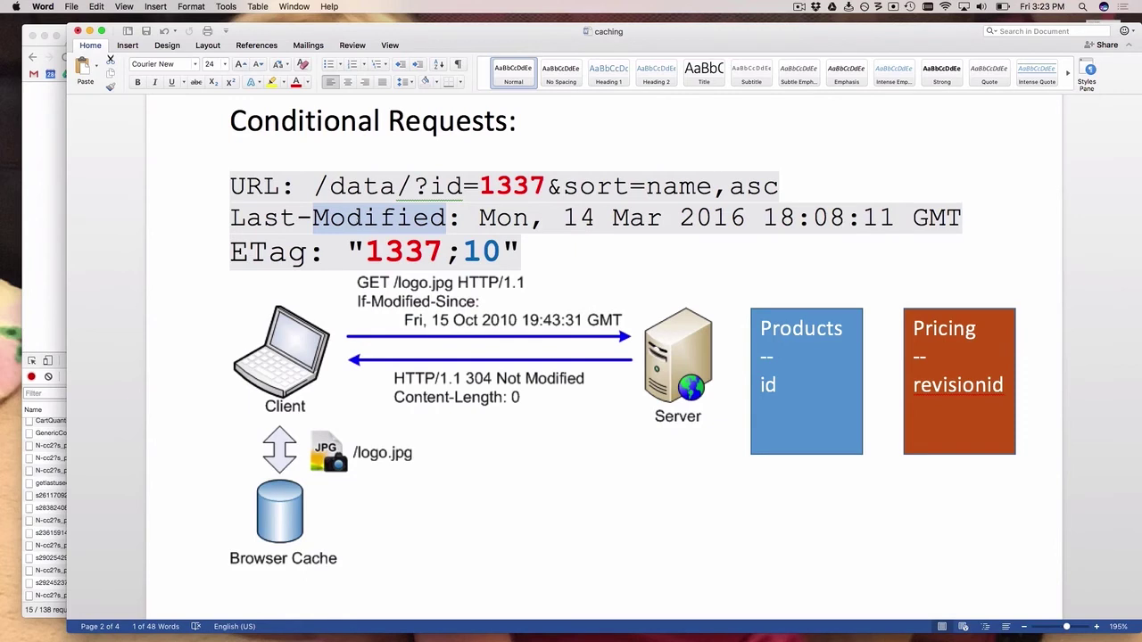
{"action": "left_click_drag", "start_coordinate": [348, 251], "coordinate": [464, 500]}
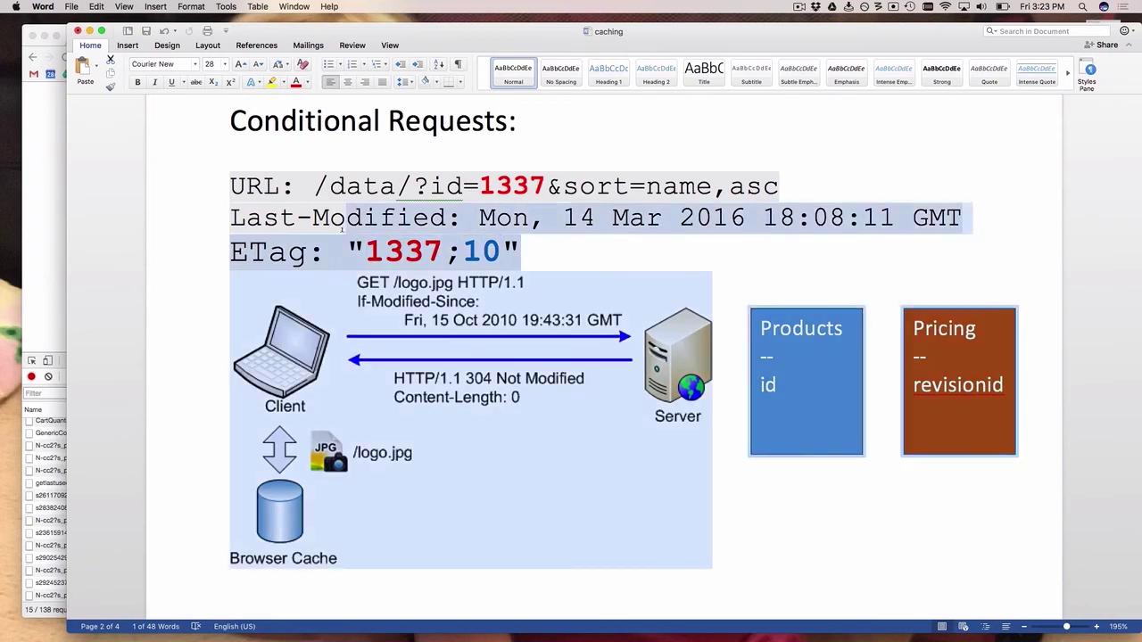
{"action": "left_click", "coordinate": [352, 252]}
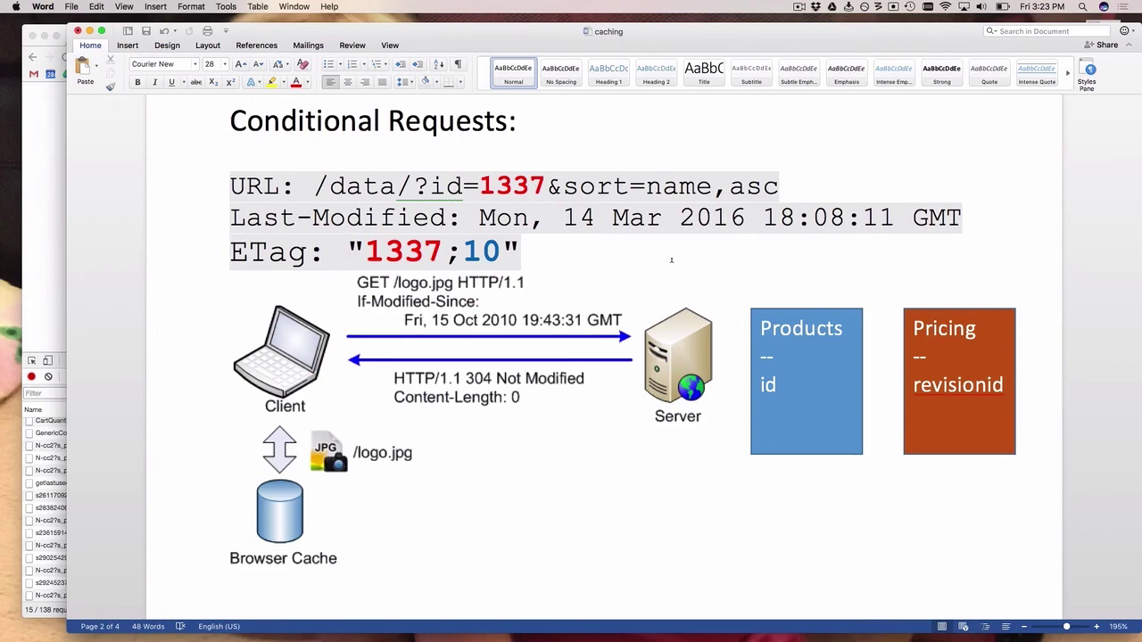
{"action": "scroll", "coordinate": [671, 260], "scroll_direction": "up", "scroll_amount": 10}
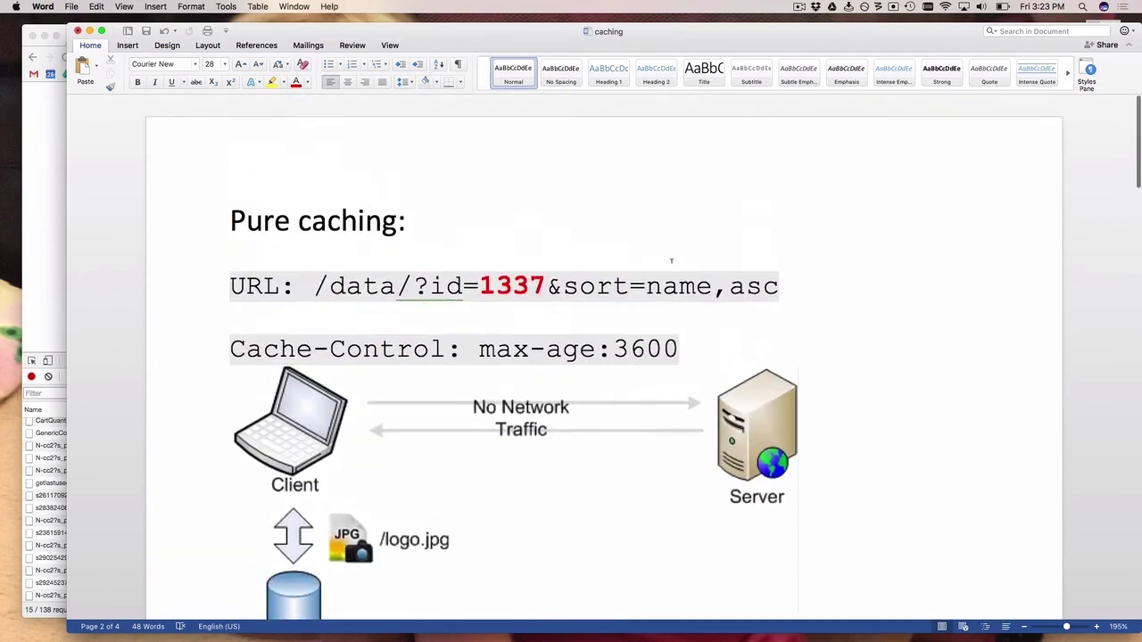
Step: Scroll back to Conditional Requests and select the id=1337&sort=name,asc query in the URL example
{"action": "scroll", "coordinate": [671, 259], "scroll_direction": "down", "scroll_amount": 2}
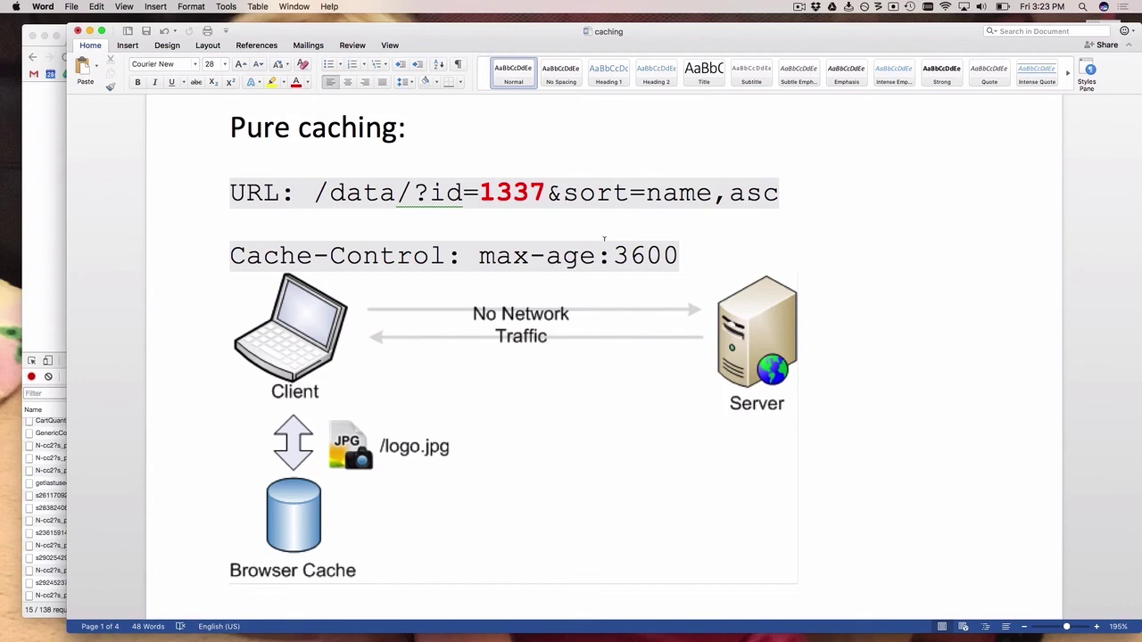
{"action": "scroll", "coordinate": [604, 239], "scroll_direction": "down", "scroll_amount": 10}
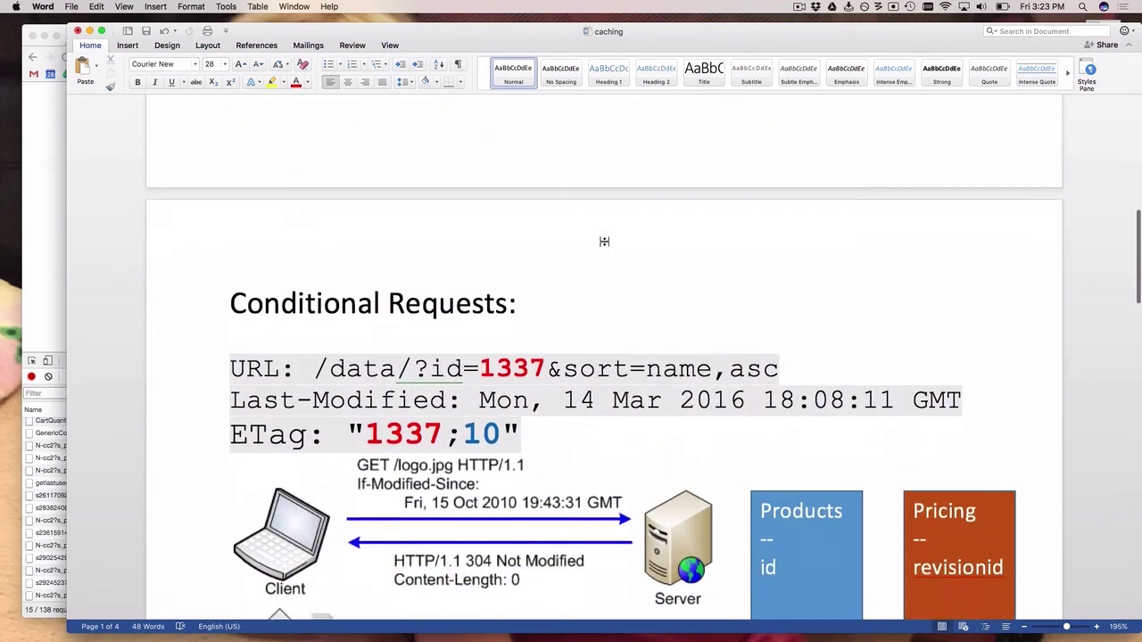
{"action": "scroll", "coordinate": [608, 245], "scroll_direction": "down", "scroll_amount": 3}
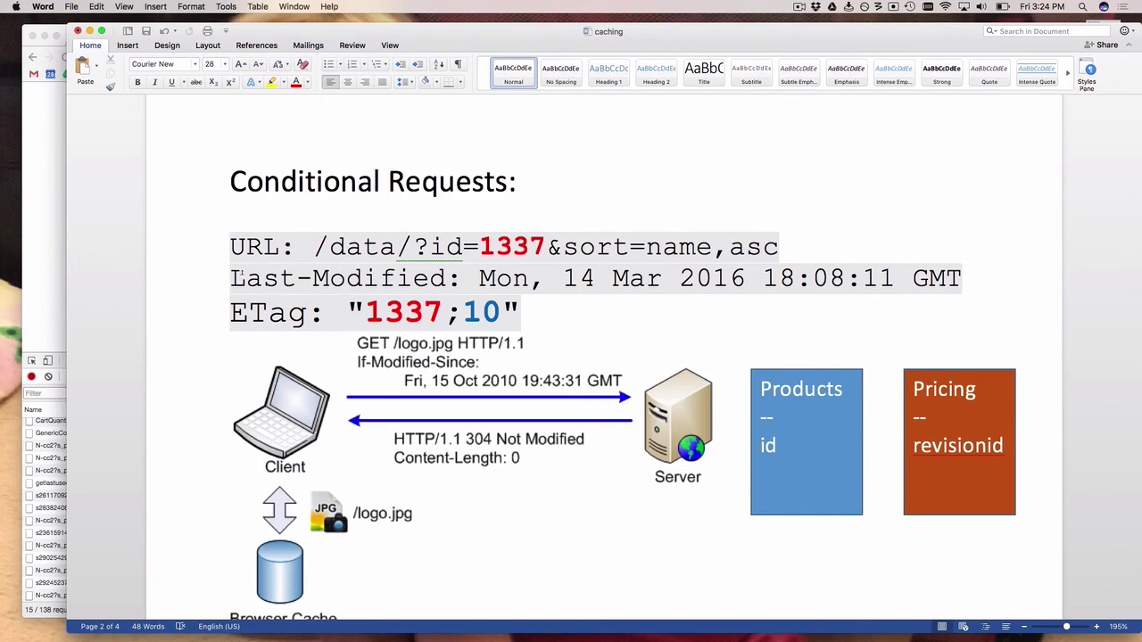
{"action": "left_click_drag", "start_coordinate": [784, 247], "coordinate": [282, 297]}
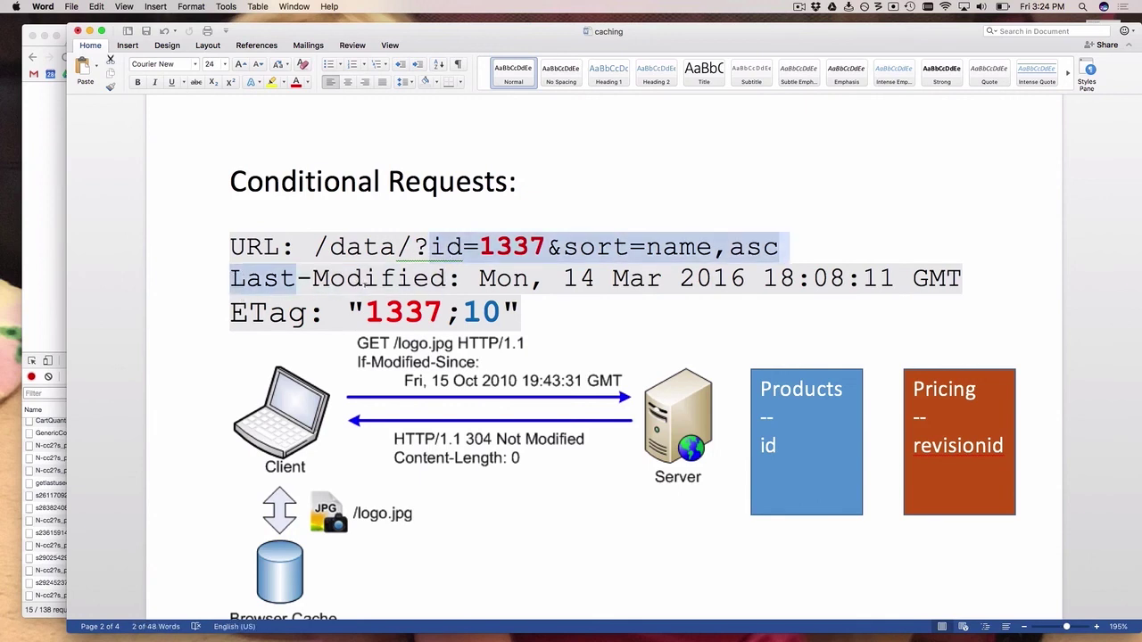